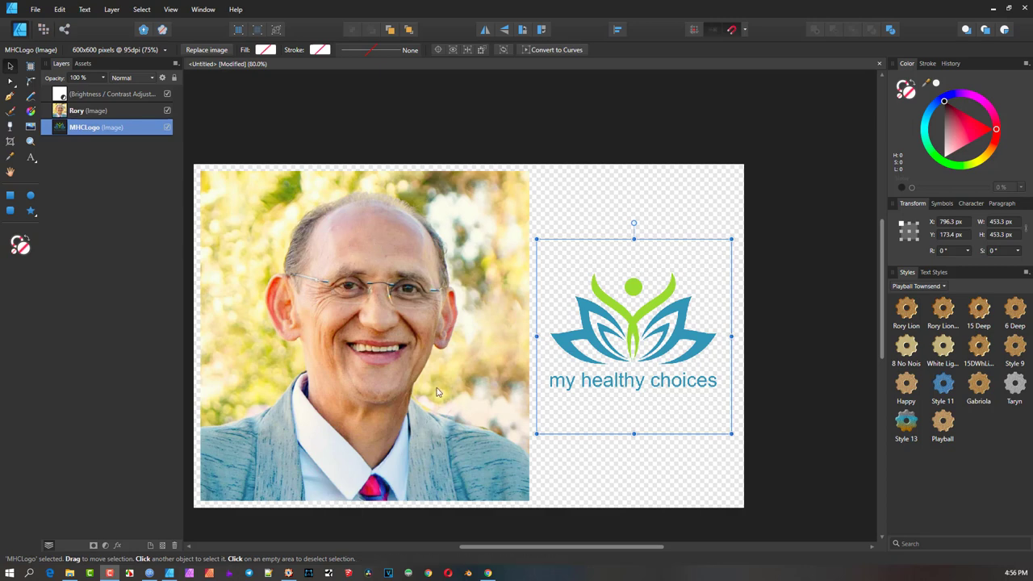
Step: Start a PNG export of the whole document from File > Export
scroll(436, 390, "down", 2)
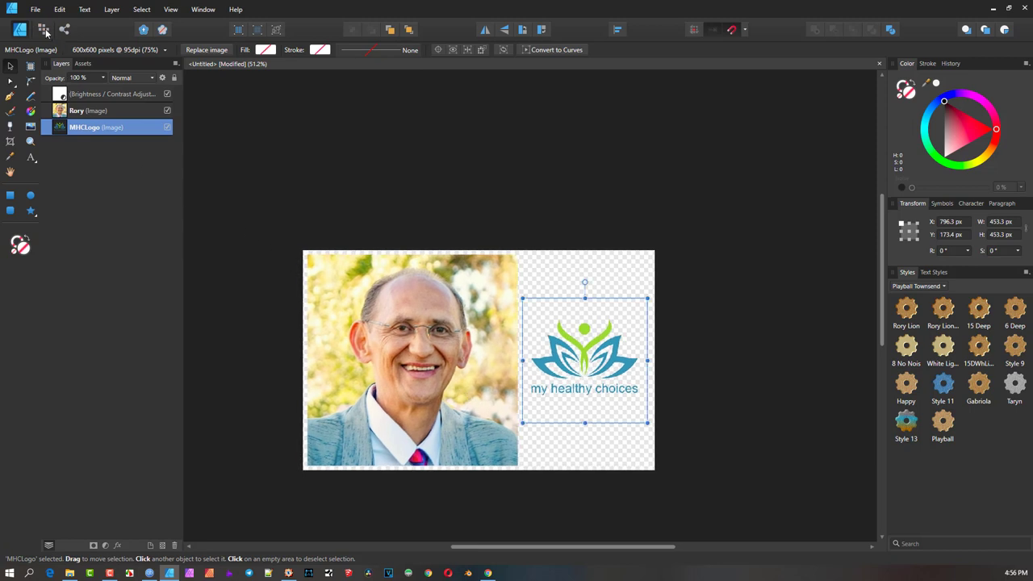
scroll(456, 370, "up", 1)
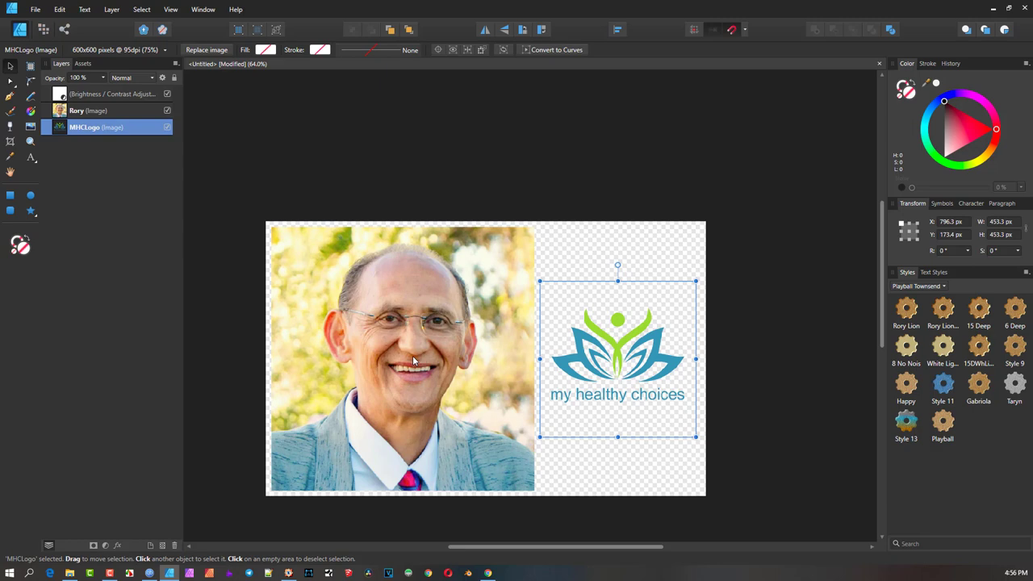
left_click(35, 10)
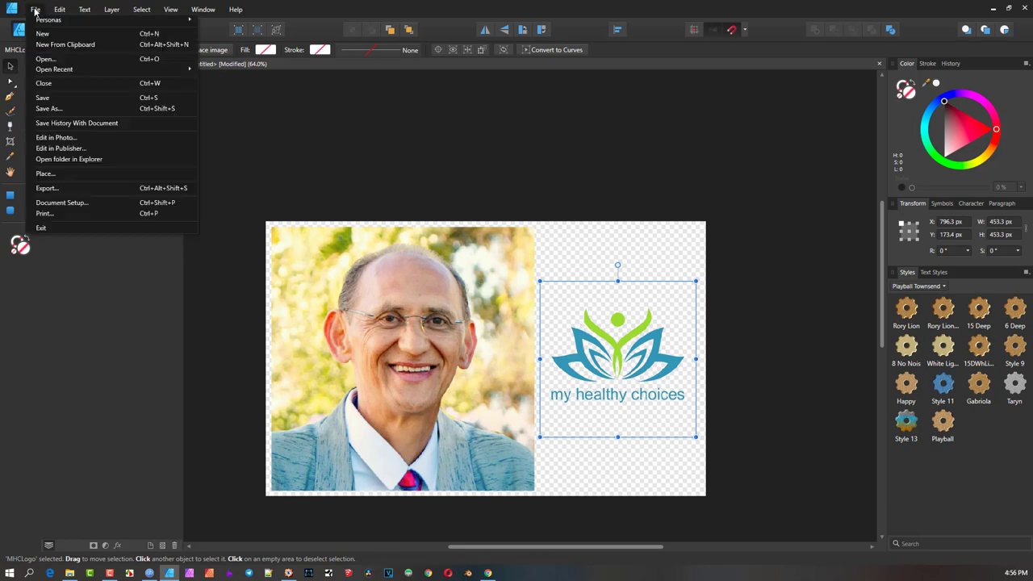
left_click(47, 188)
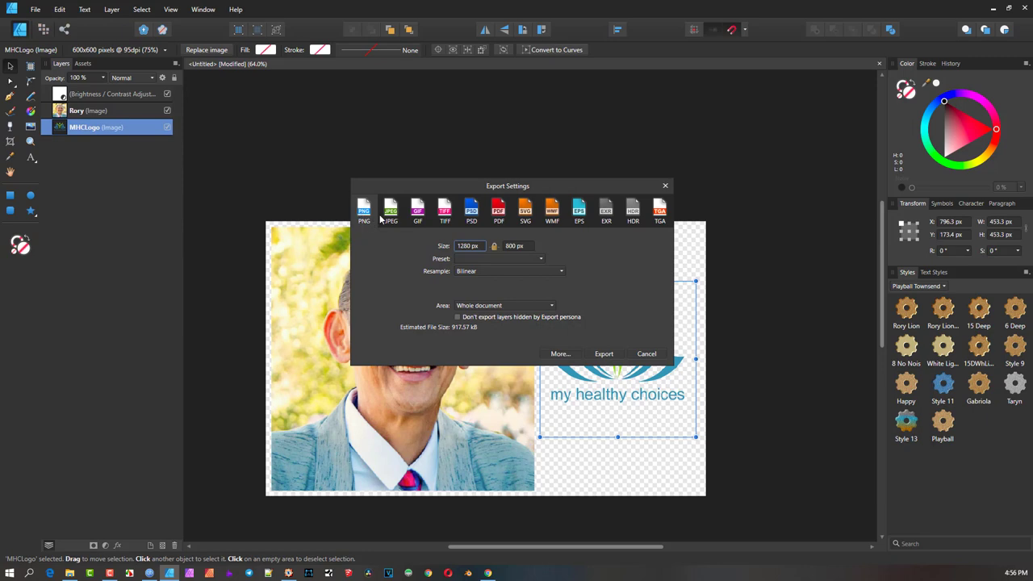
left_click(604, 359)
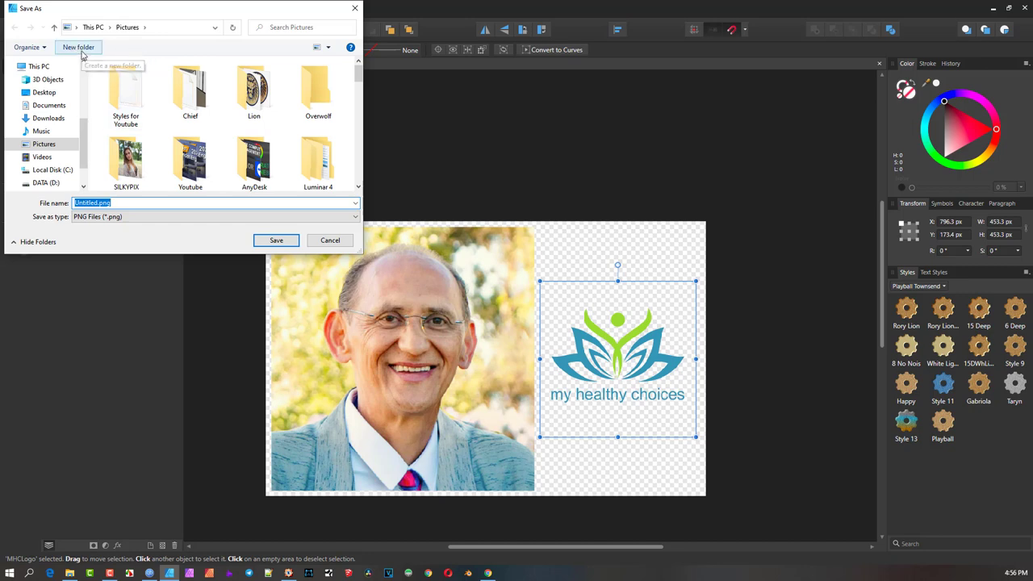
Step: Create a new 'Tube' folder in Pictures and save the PNG there as Image1
left_click(82, 51)
type("Tube")
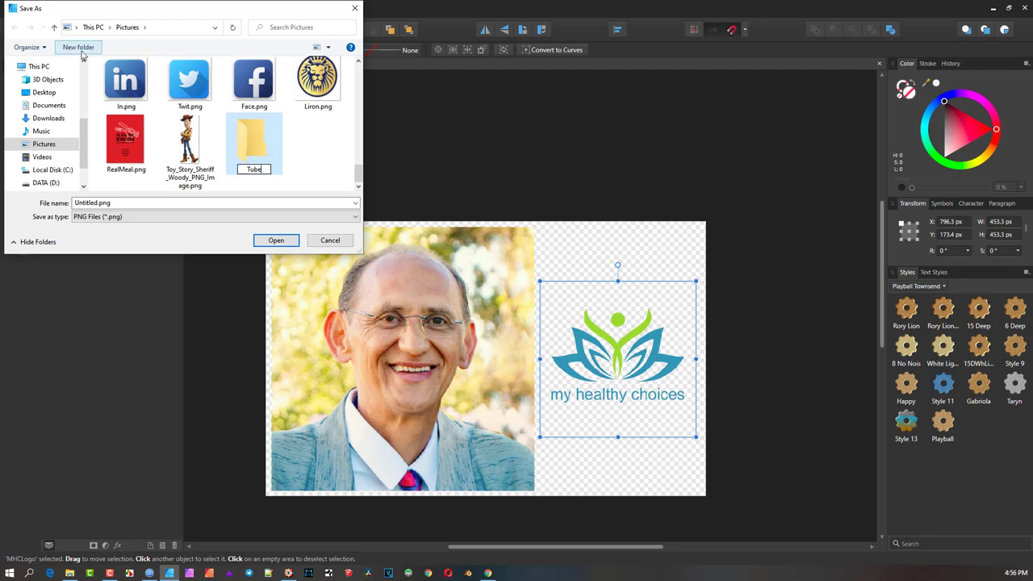
key("Return")
key("Return")
left_click(130, 201)
type("Image1")
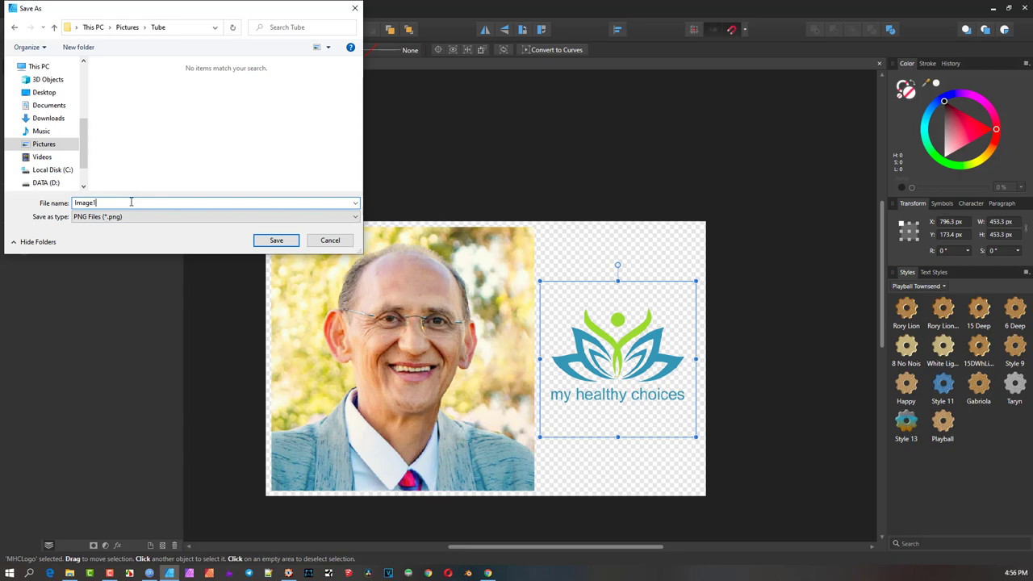
key("Return")
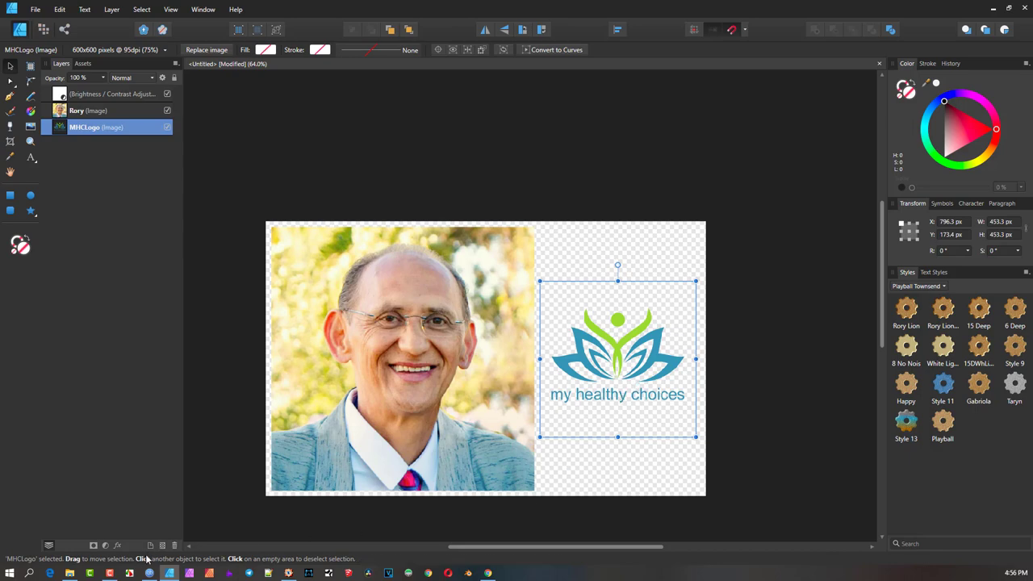
Step: Open Image1.png from the Pictures > Tube folder in the image viewer
left_click(69, 573)
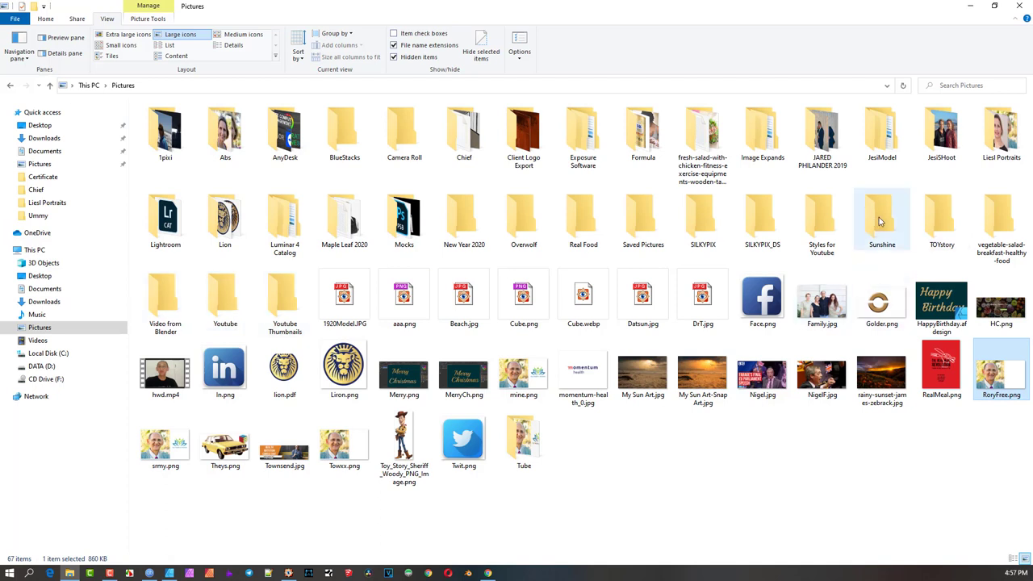
double_click(532, 443)
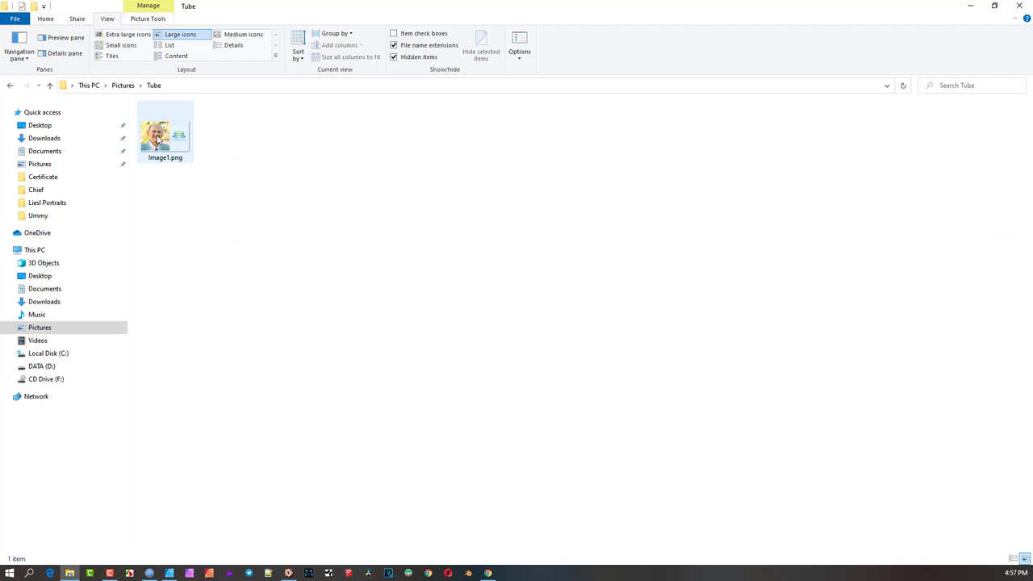
double_click(158, 140)
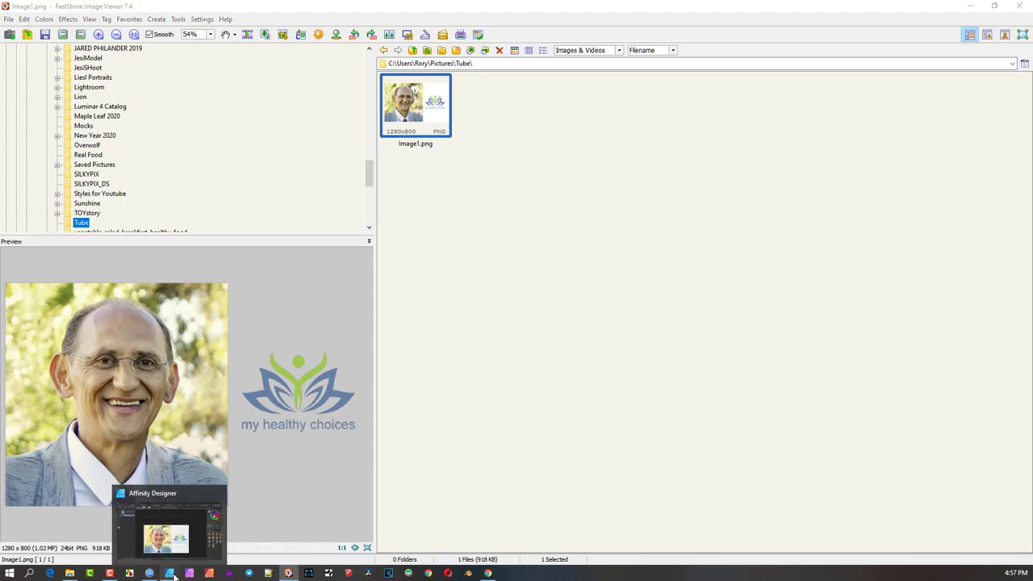
Step: After reviewing the dull-looking Image1.png preview, go back to the Affinity Designer document
left_click(179, 574)
Step: In Document Setup's Color settings, replace ROMM RGB with the sRGB IEC61966-2.1 profile and apply
left_click(37, 11)
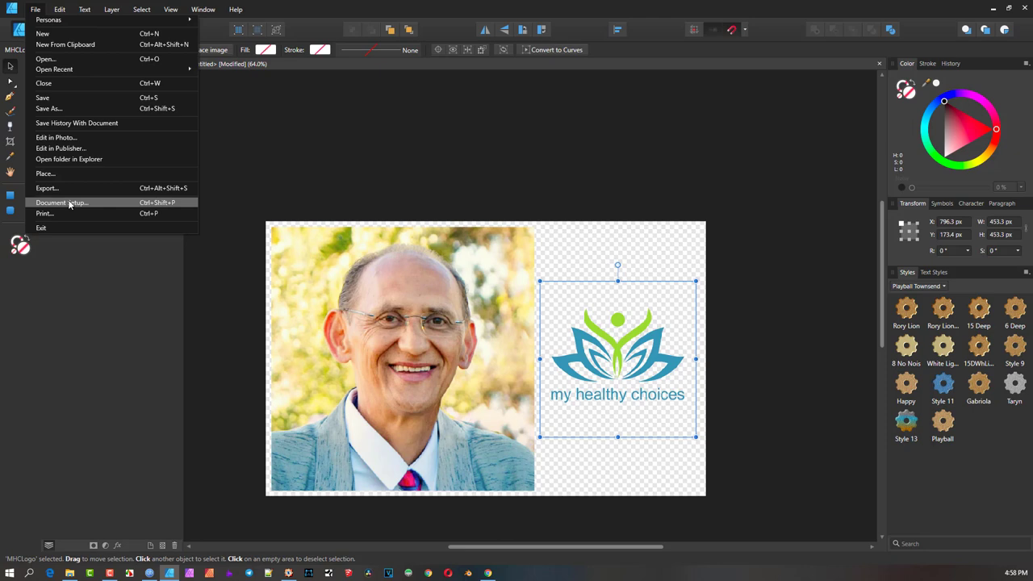
left_click(69, 203)
left_click_drag(500, 180, 636, 148)
left_click(607, 237)
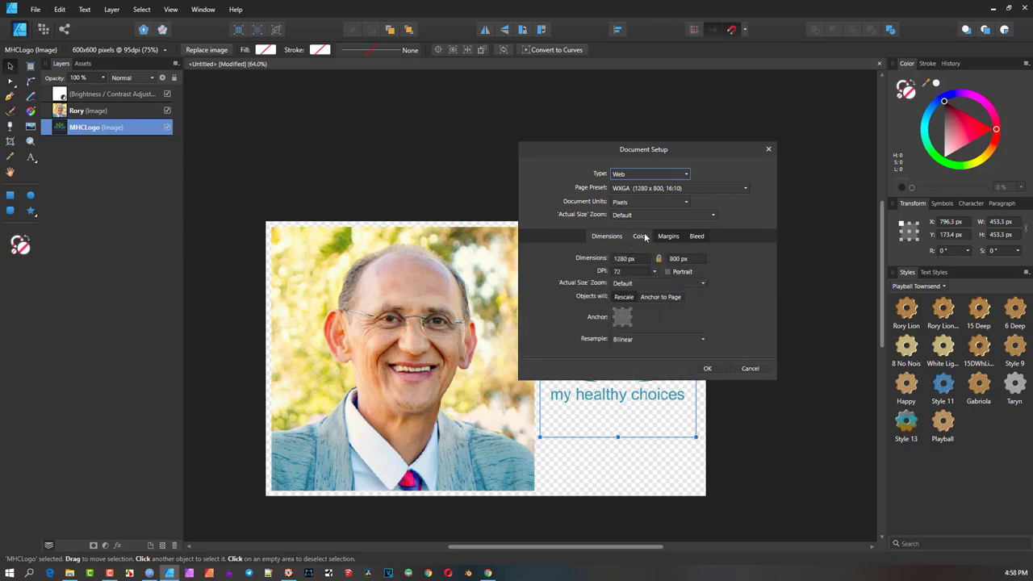
left_click(643, 237)
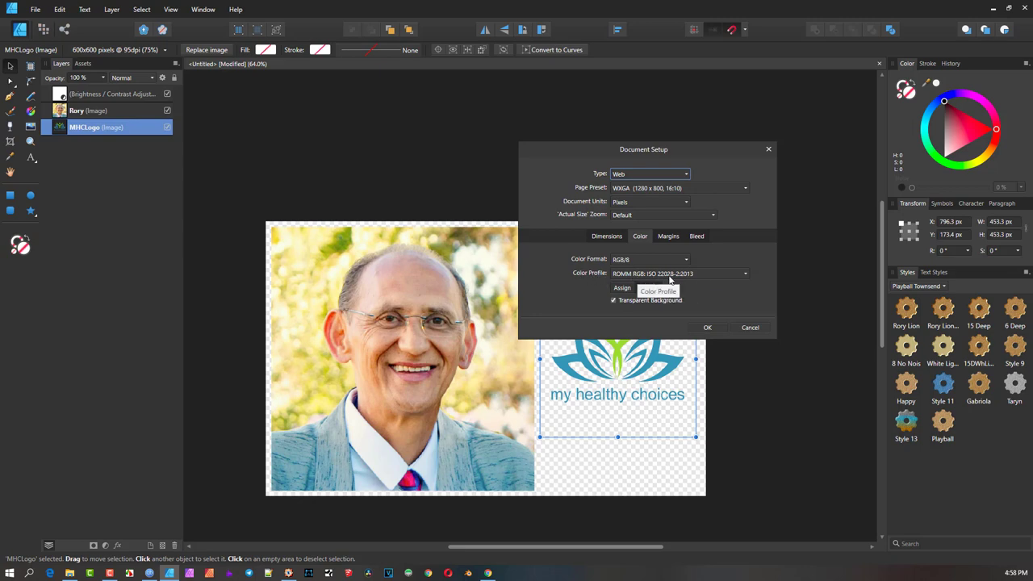
left_click(663, 275)
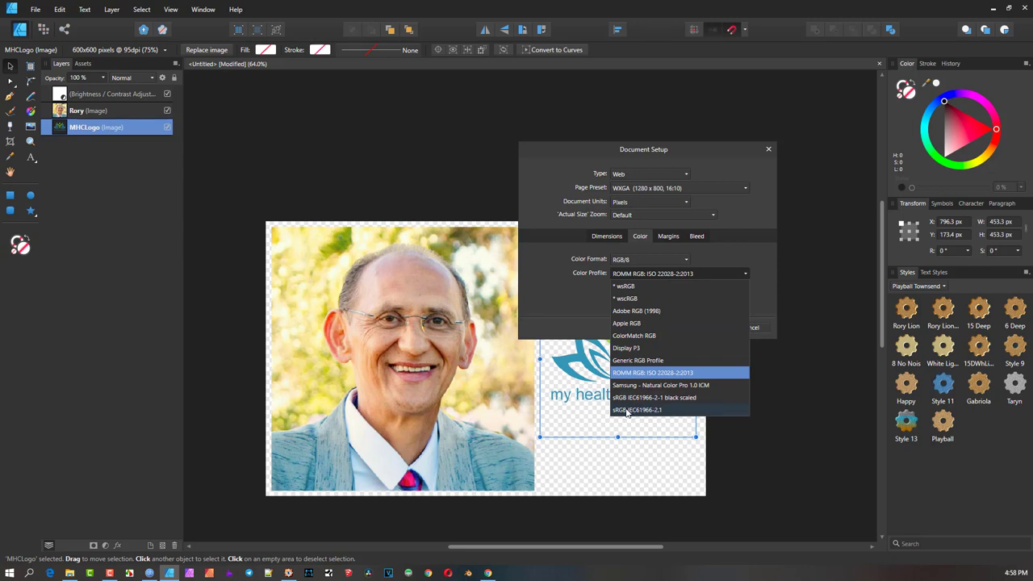
left_click(627, 411)
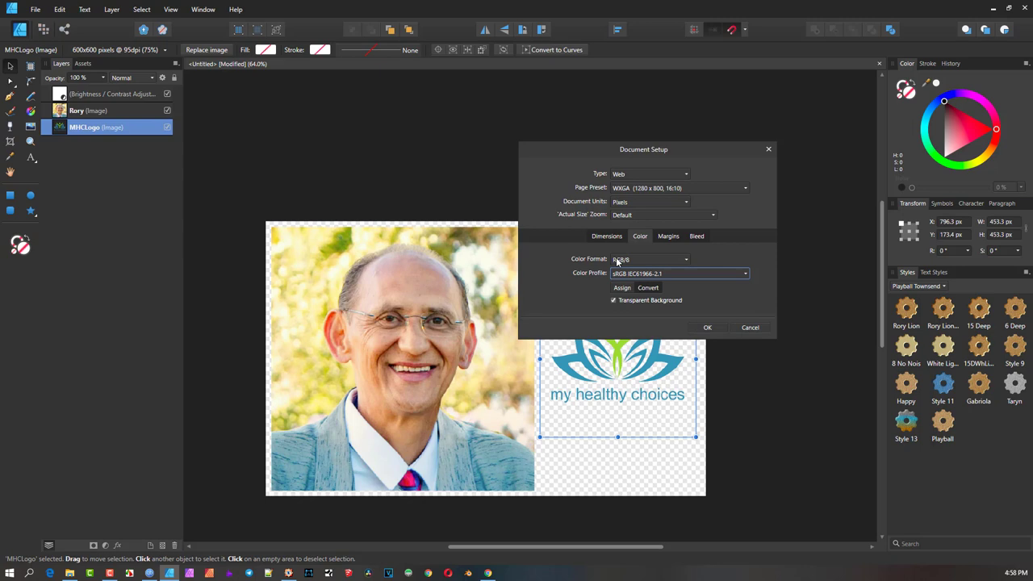
left_click(707, 328)
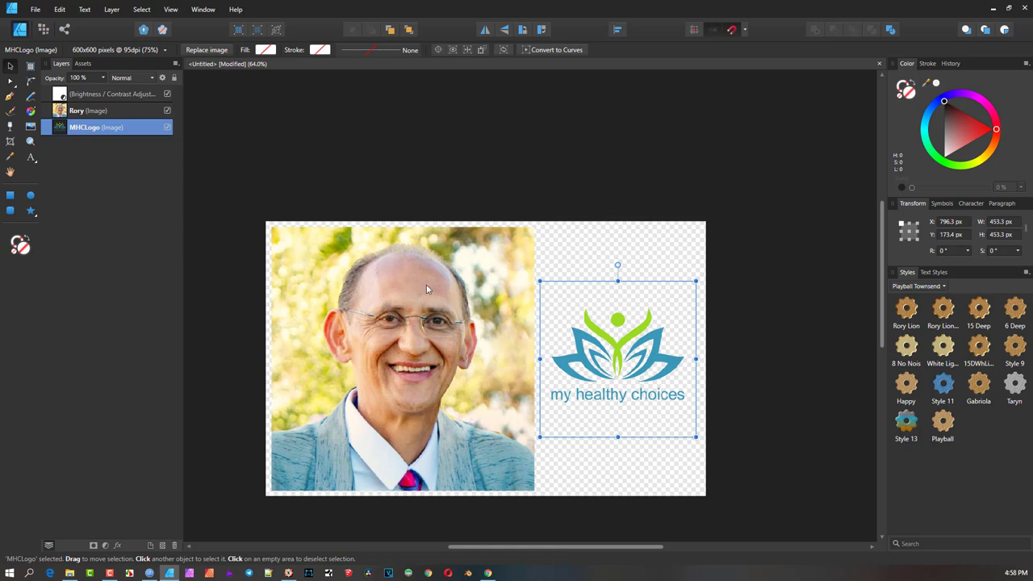
Step: Export the document again as PNG, saving it in Tube as 'Image 2 sRGB.png'
left_click(36, 10)
left_click(69, 188)
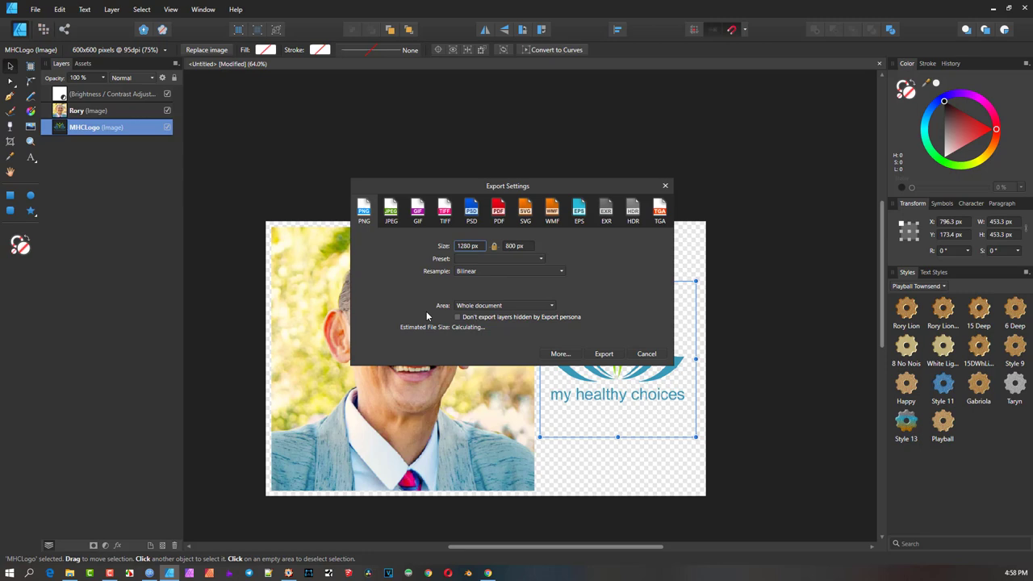
left_click(603, 353)
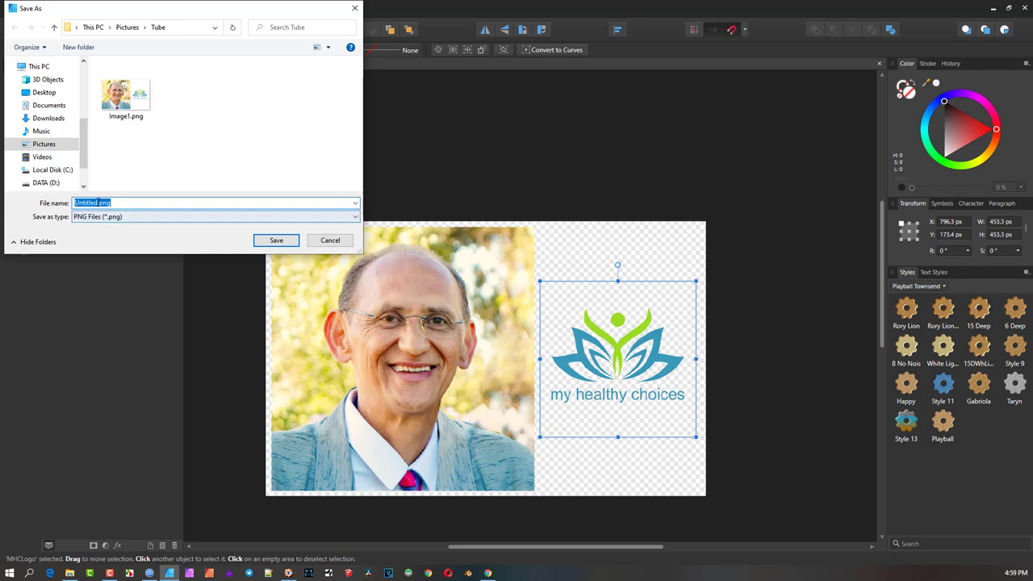
type("I")
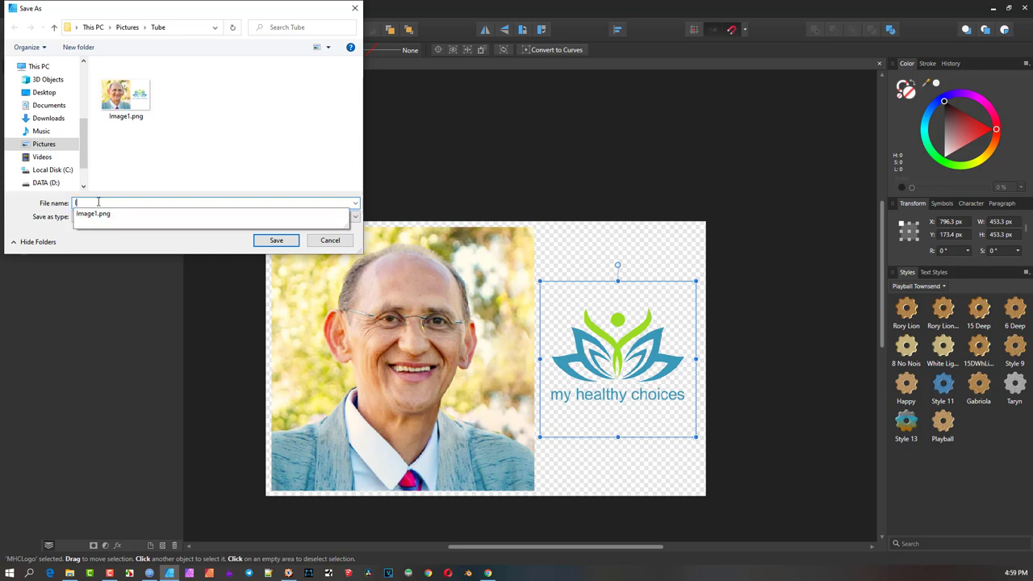
type("mage 2 s")
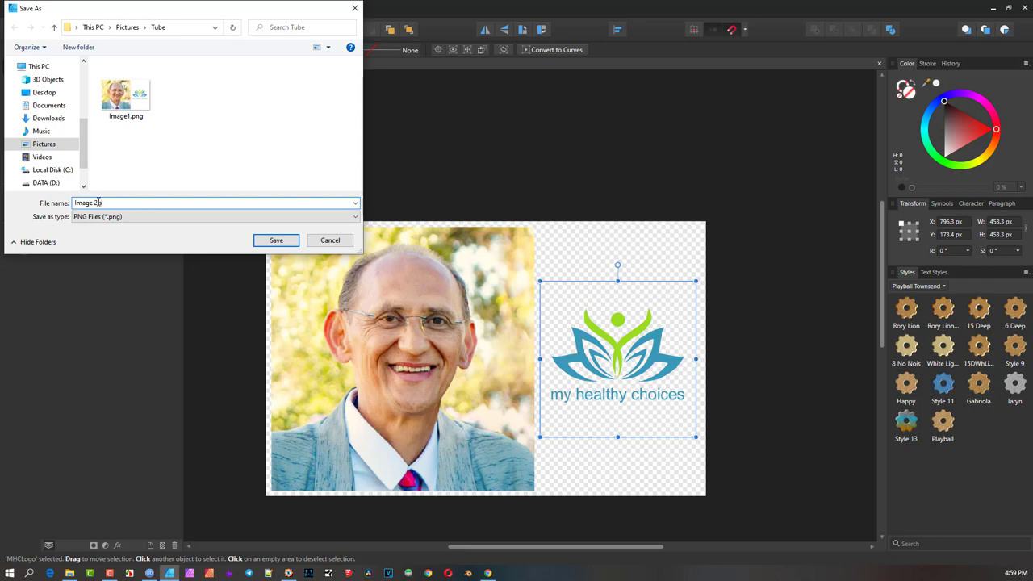
type(".p")
left_click(271, 240)
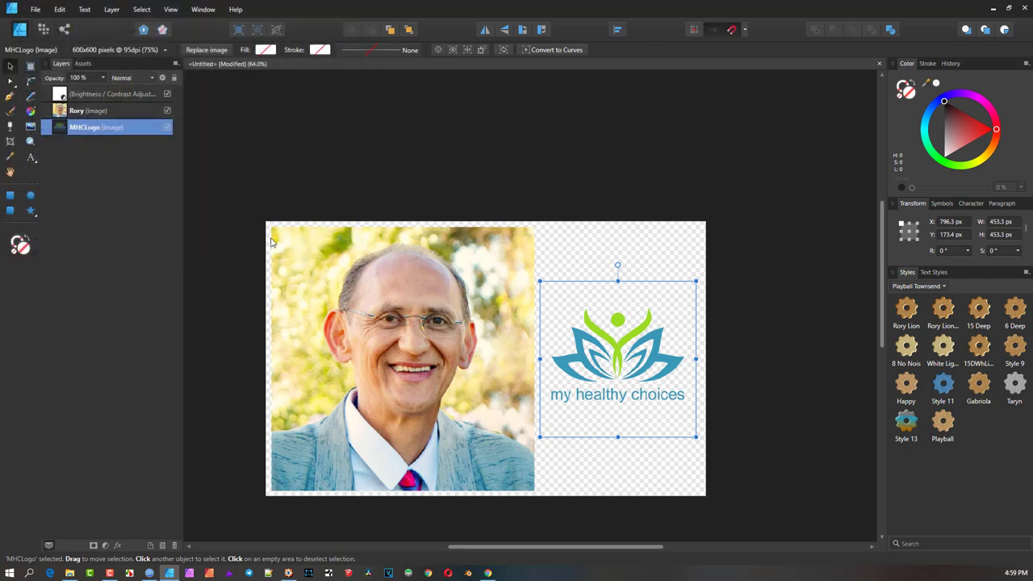
Step: Compare the Image 2 sRGB.png and Image1.png previews in FastStone, then return to Affinity Designer
left_click(70, 572)
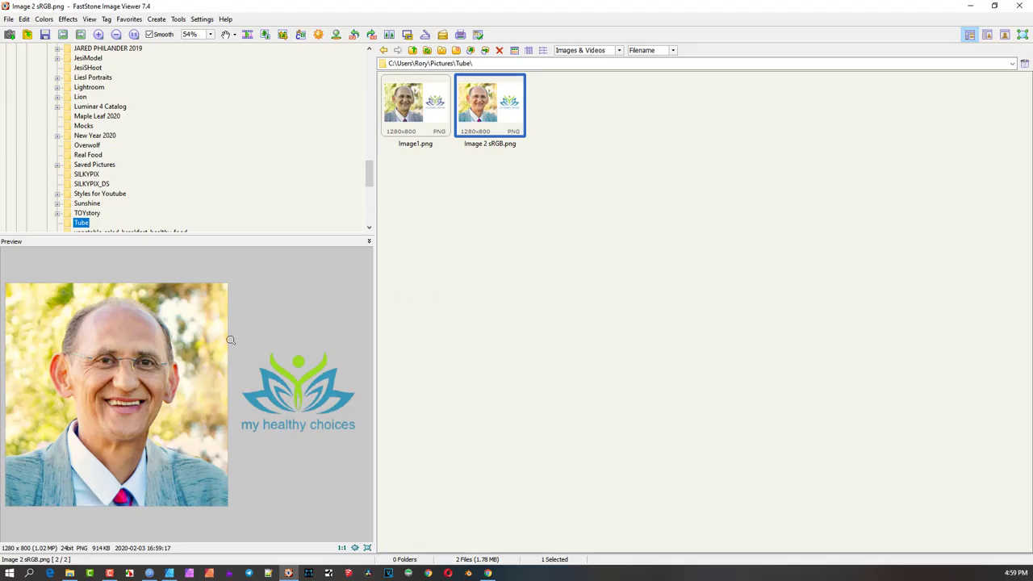
left_click(407, 103)
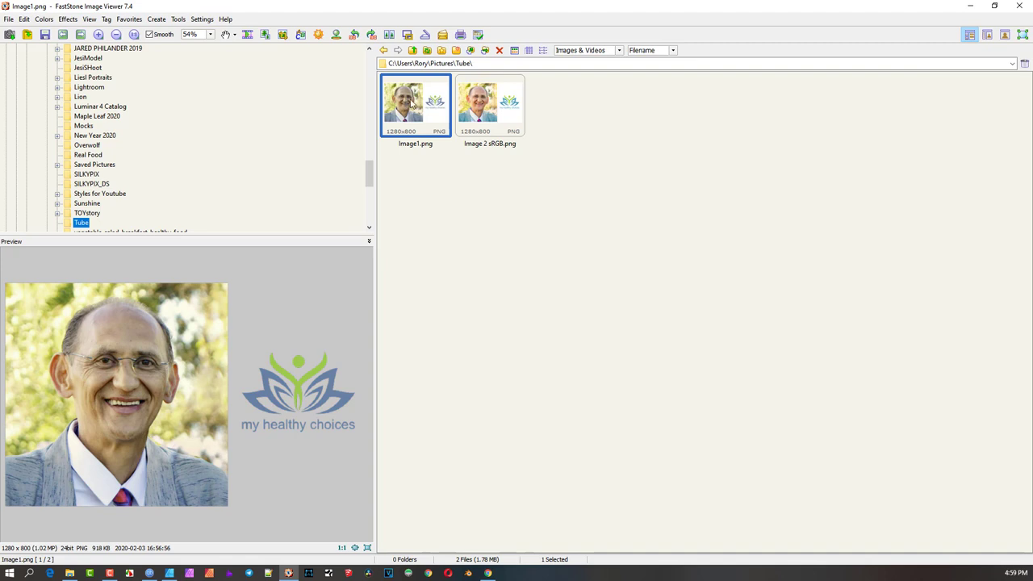
mouse_move(492, 103)
left_click(482, 110)
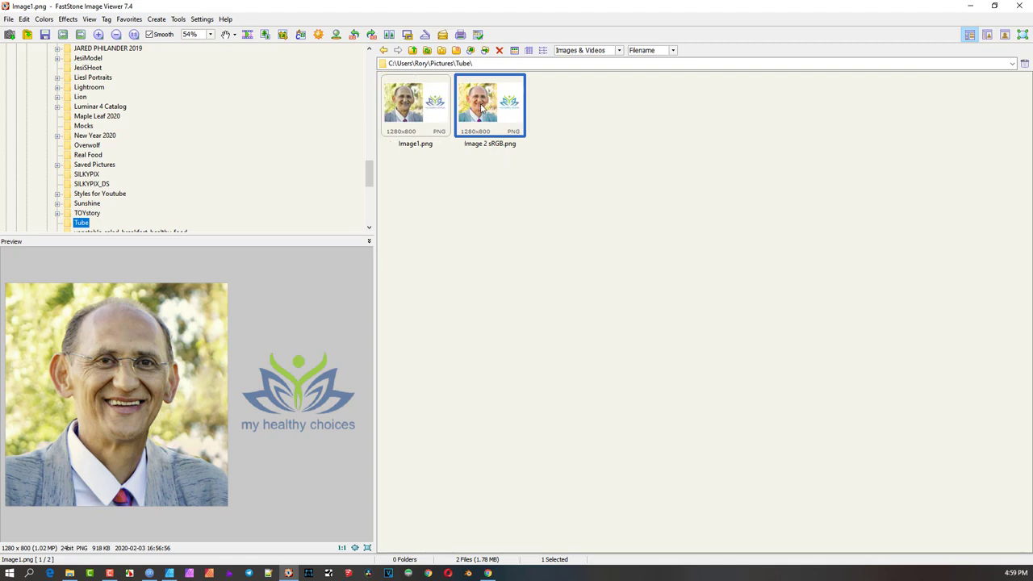
left_click(415, 113)
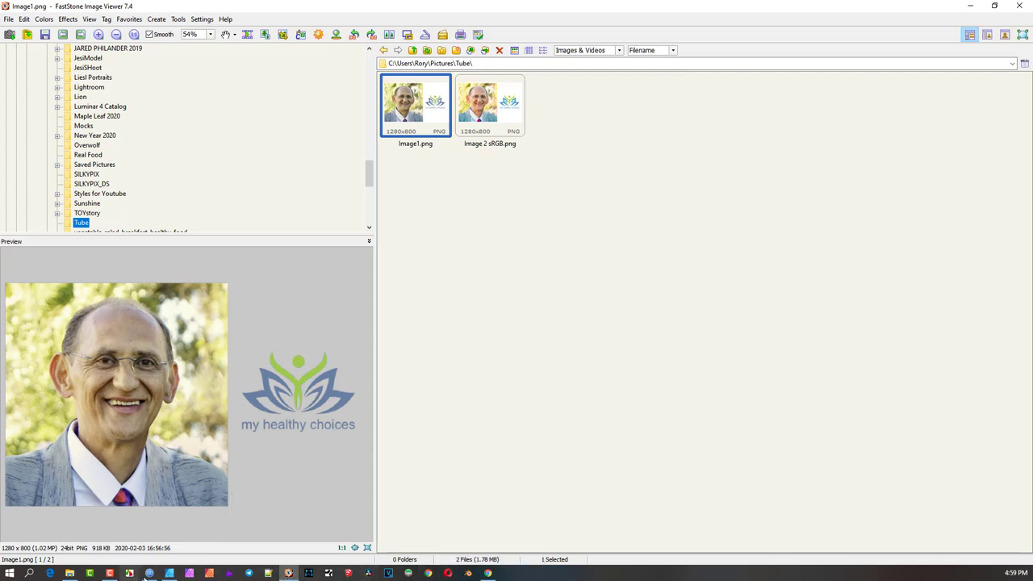
left_click(169, 573)
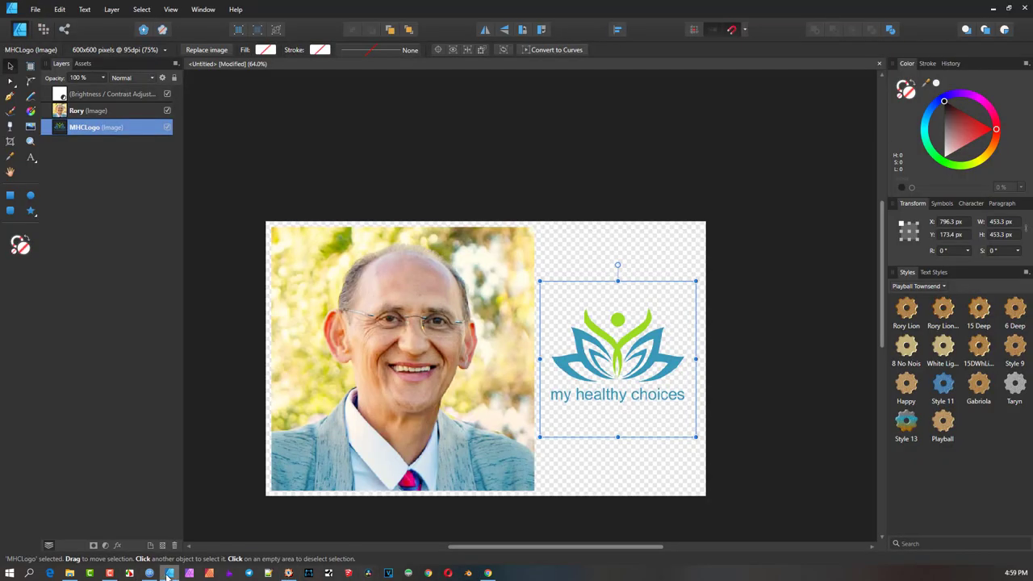
left_click(37, 9)
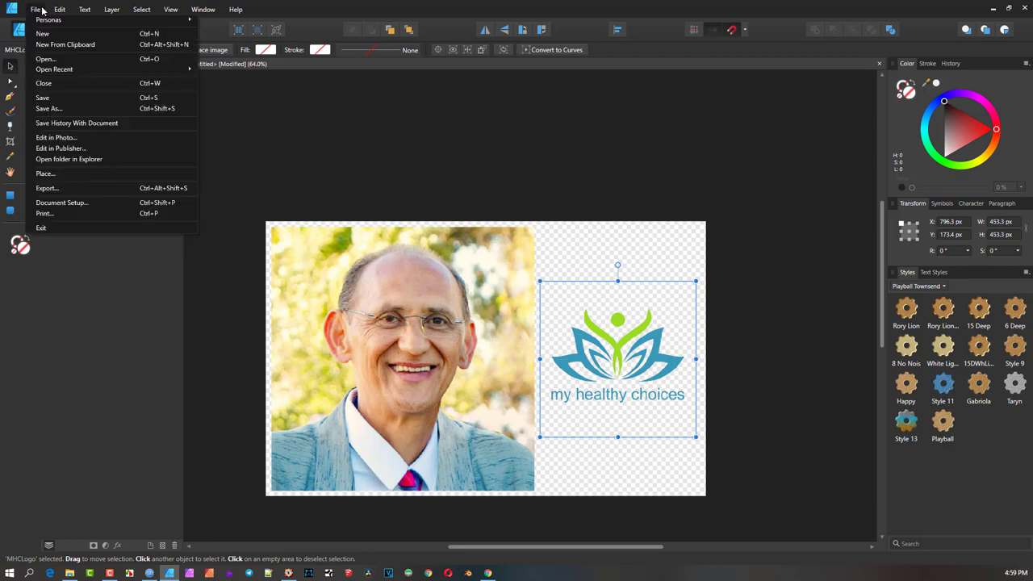
left_click(70, 204)
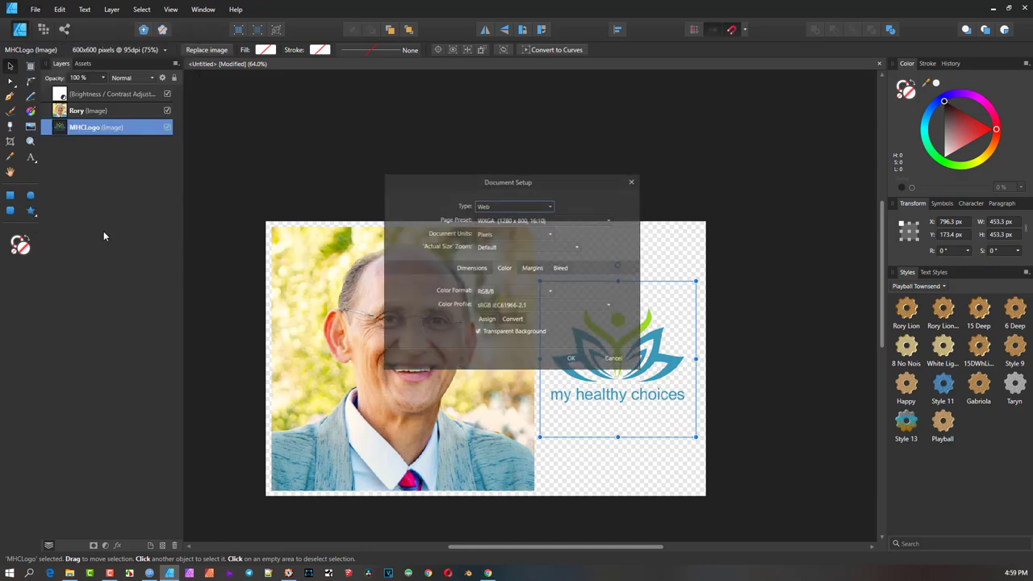
left_click(503, 306)
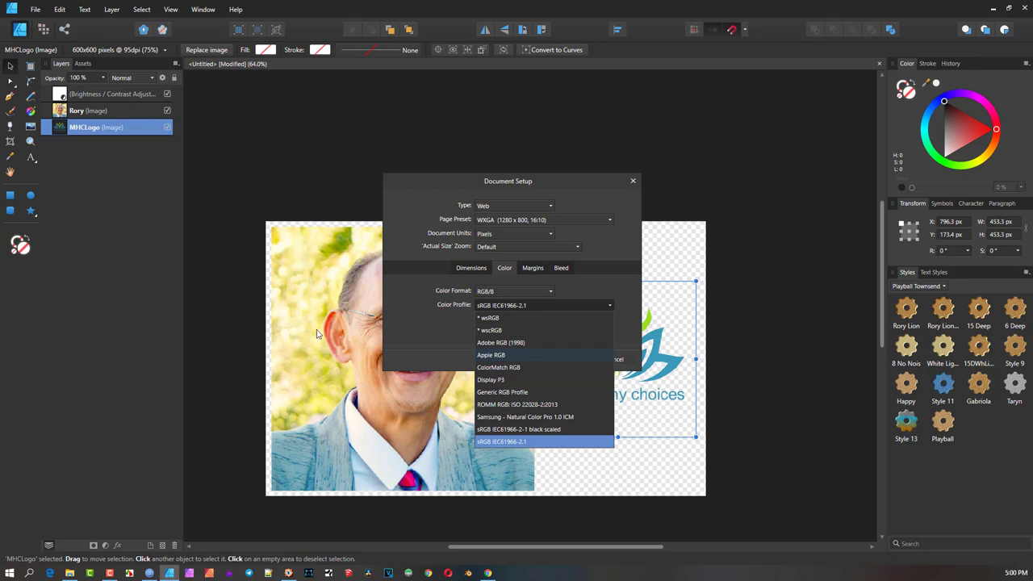
left_click(416, 328)
left_click(633, 181)
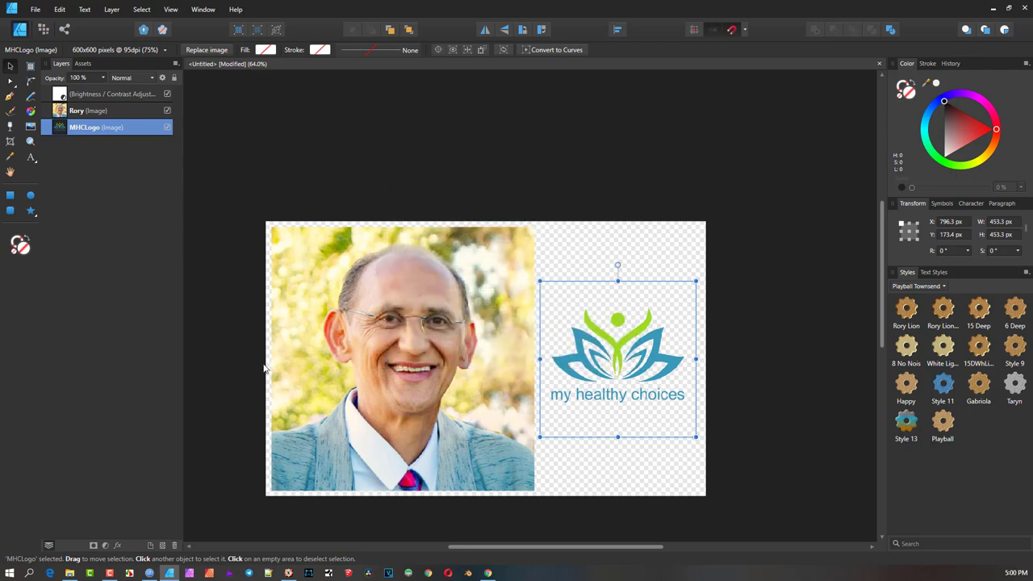